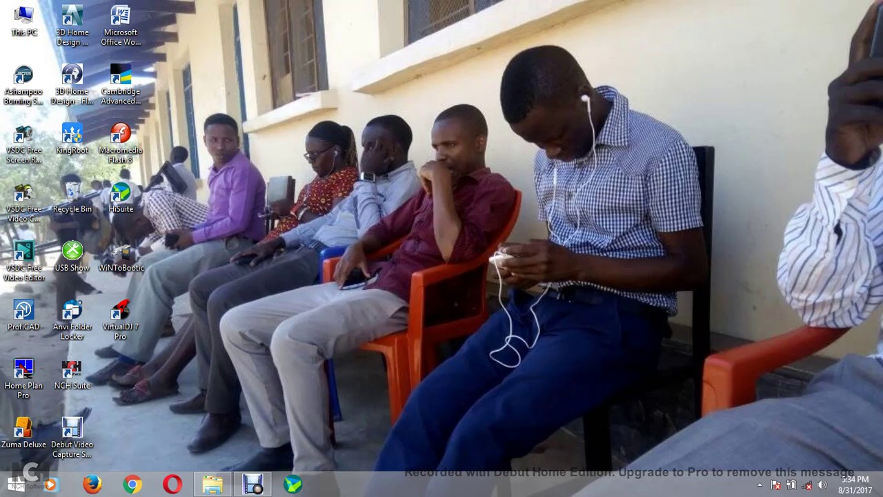
# Refresh the desktop, start Anvi Folder Locker, and open This PC to see the drives
pyautogui.rightClick(349, 175)
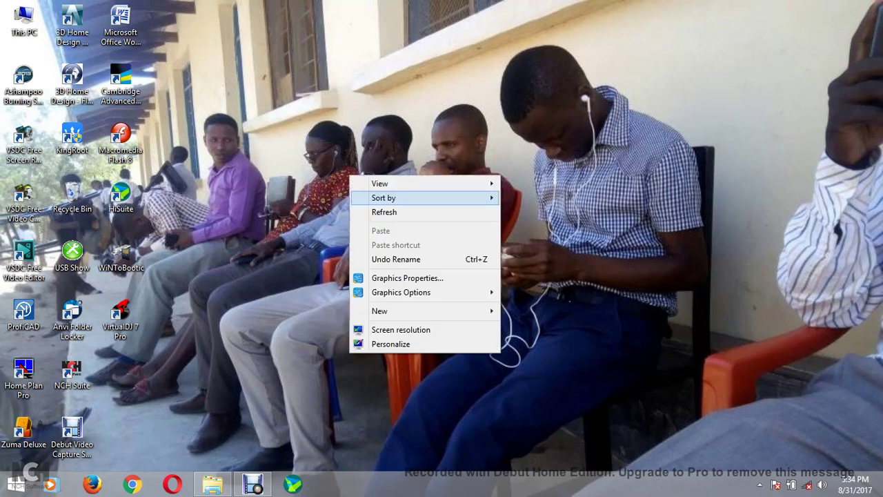
pyautogui.click(366, 211)
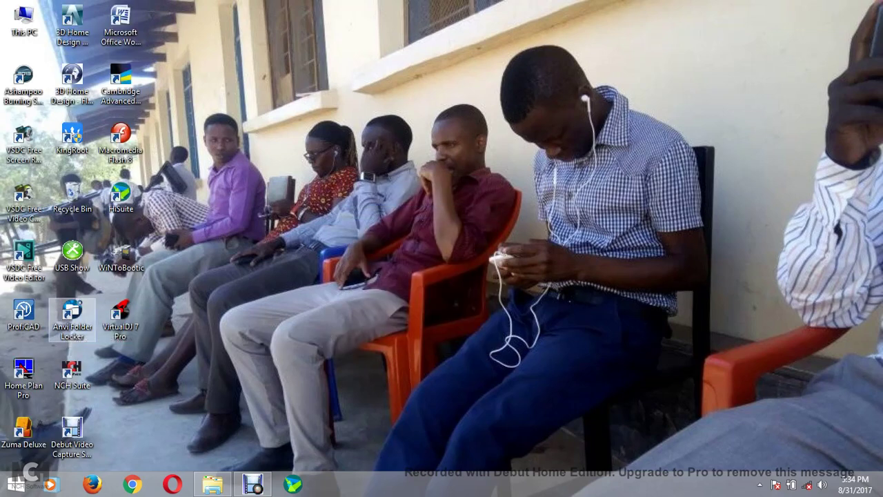
pyautogui.click(71, 318)
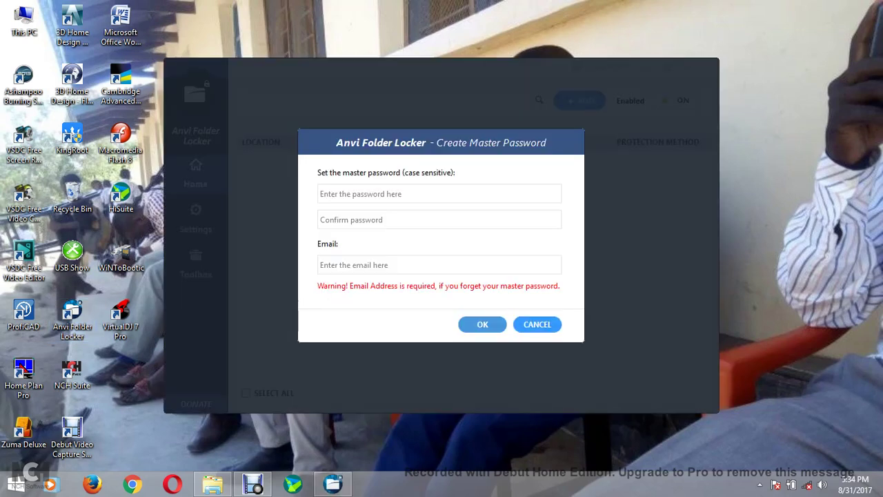
pyautogui.doubleClick(23, 20)
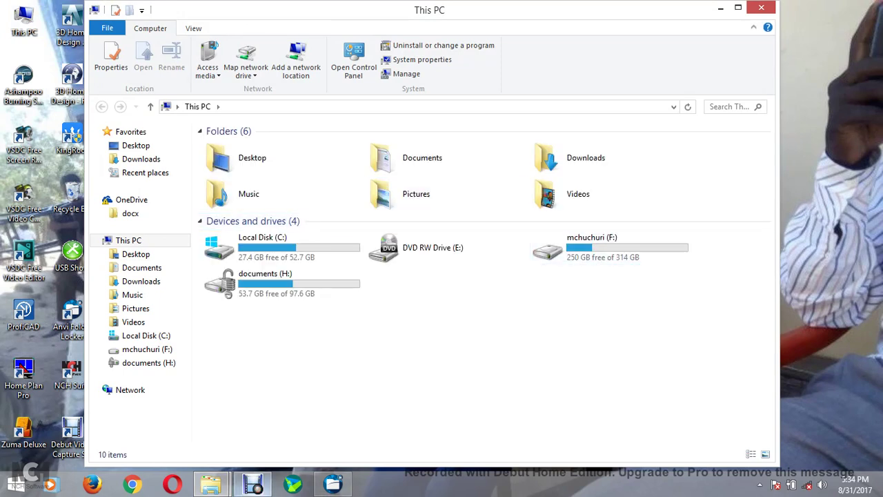
# Launch WordPad by searching 'word' from the charms Search pane
pyautogui.press('super+c')
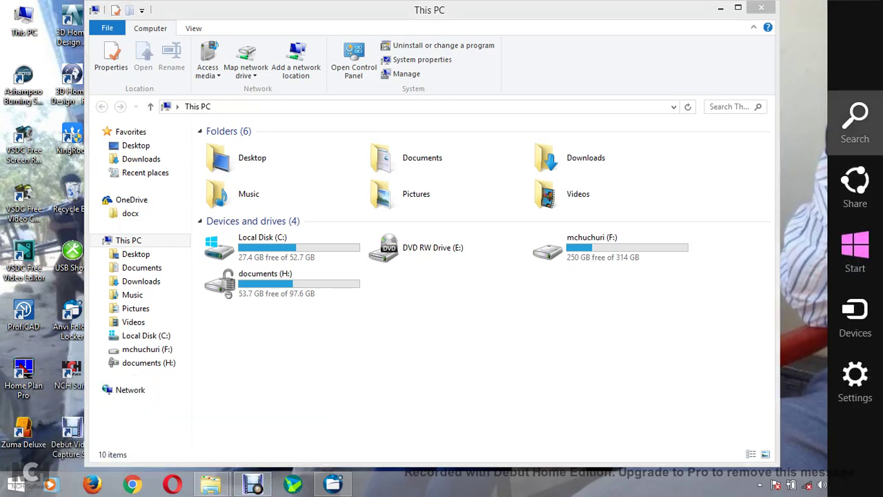
pyautogui.press('super+s')
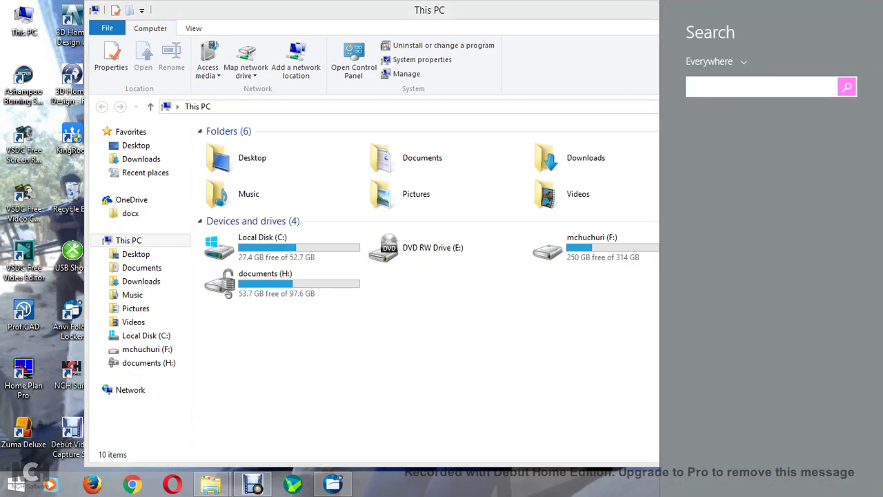
pyautogui.write('wordPad')
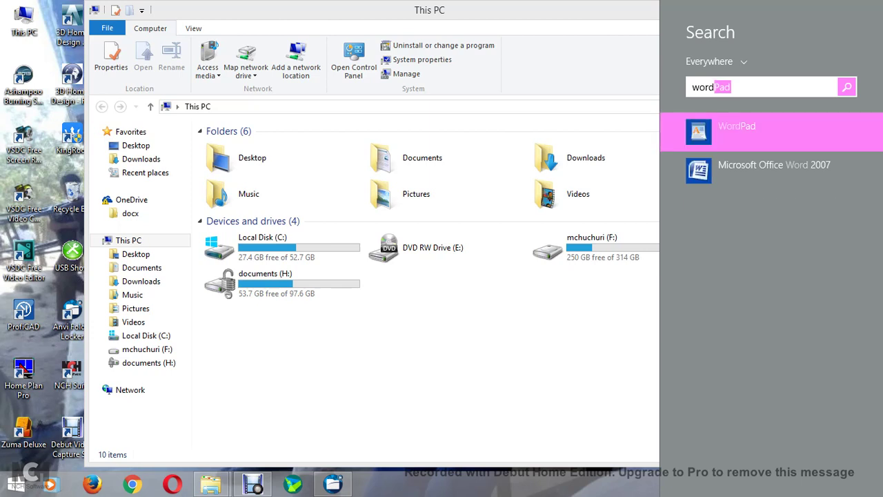
pyautogui.press('Return')
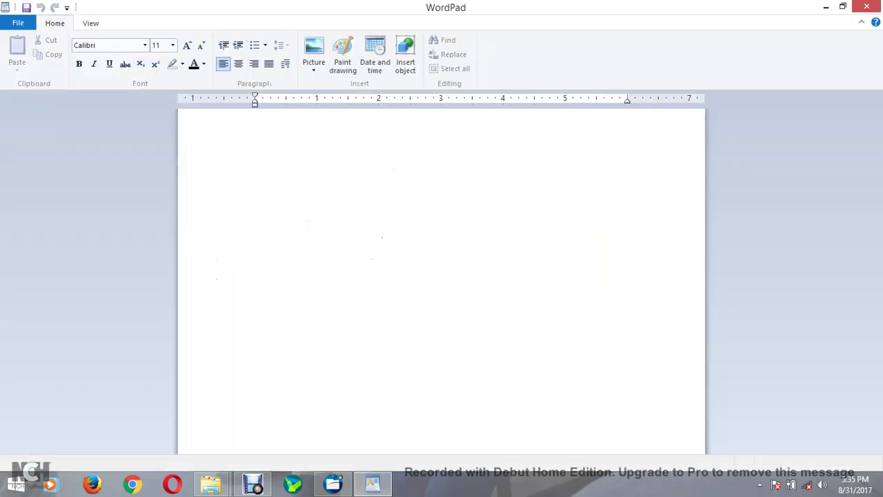
pyautogui.write('www')
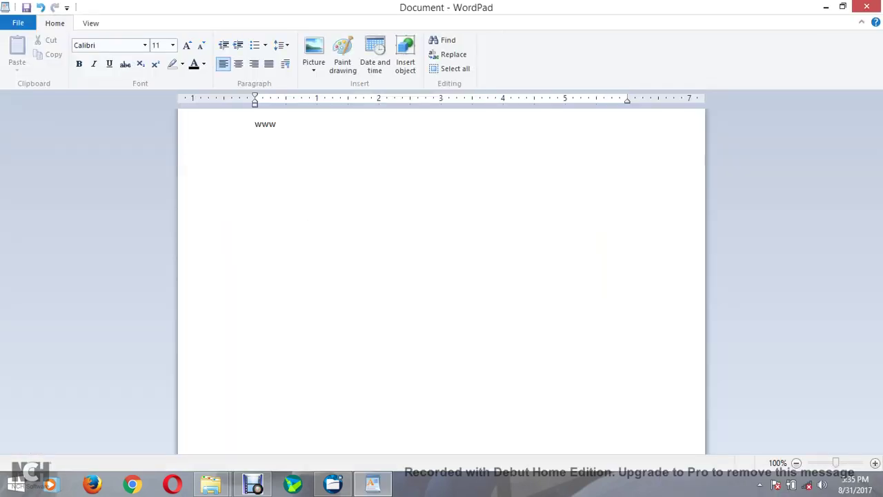
pyautogui.write('.')
pyautogui.press('BackSpace')
pyautogui.write('.homtechnolog')
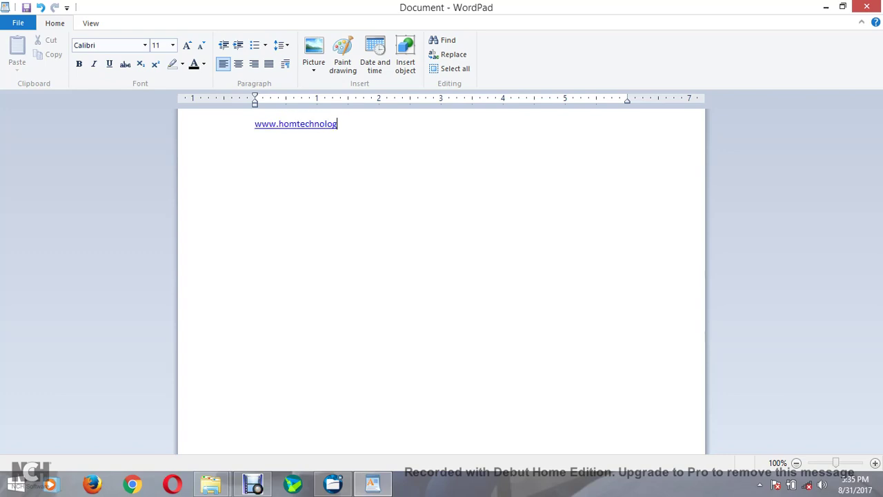
pyautogui.write('.com')
pyautogui.moveTo(882, 245)
pyautogui.hotkey('alt', 'F4')
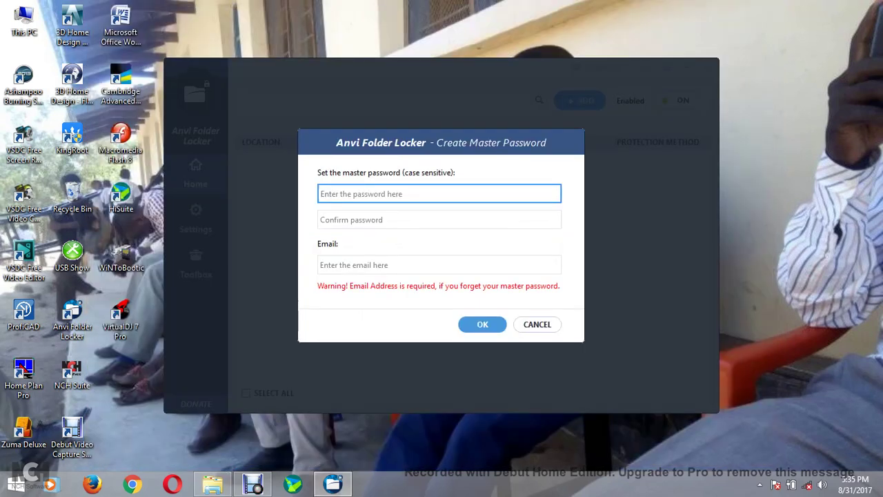
pyautogui.click(537, 324)
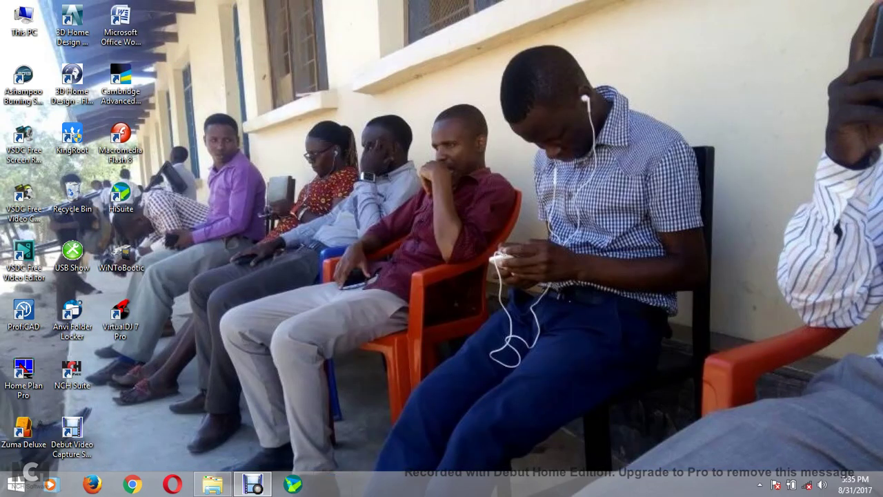
pyautogui.click(72, 317)
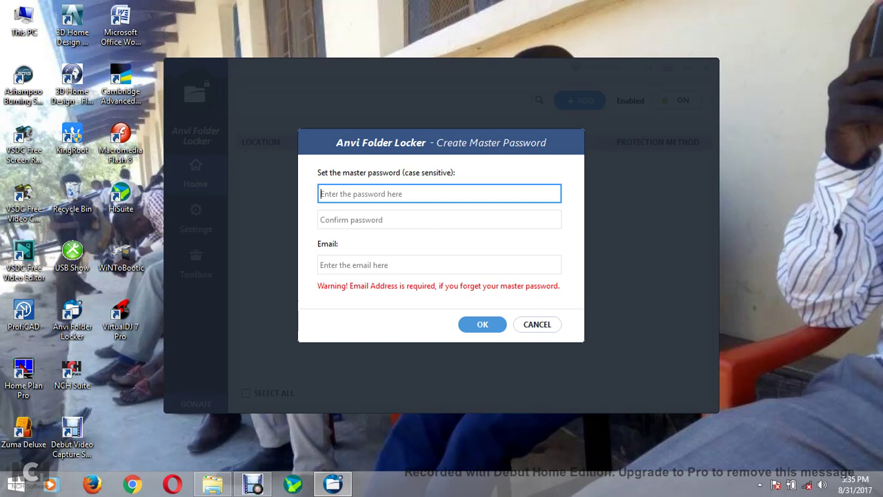
# Create and confirm the master password, enter a recovery e-mail address, and submit the setup
pyautogui.write('••••••••')
pyautogui.click(439, 220)
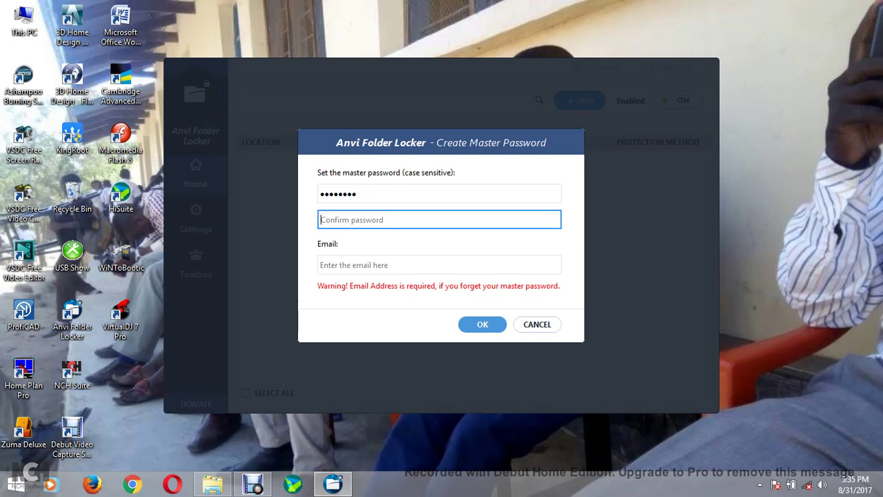
pyautogui.write('••••••••')
pyautogui.click(439, 264)
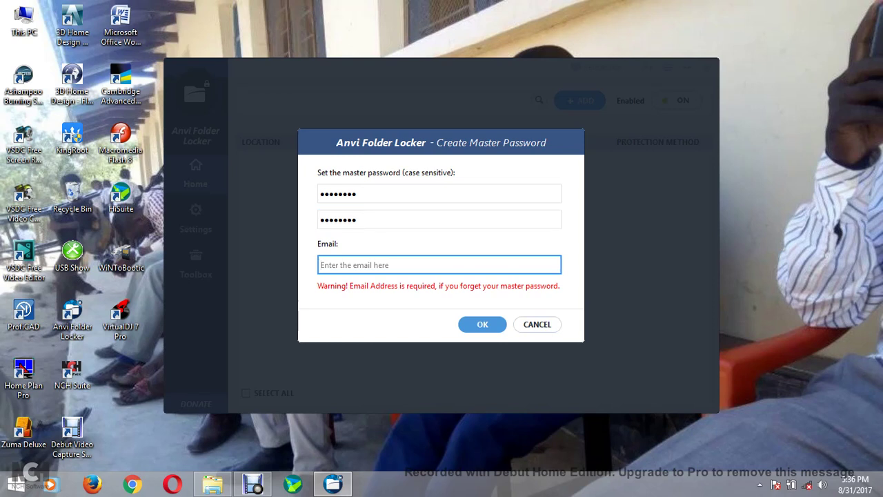
pyautogui.hotkey('shift', 'Left')
pyautogui.hotkey('shift', 'Left')
pyautogui.hotkey('shift', 'Left')
pyautogui.hotkey('shift', 'Left')
pyautogui.hotkey('shift', 'Left')
pyautogui.hotkey('shift', 'Left')
pyautogui.hotkey('shift', 'Left')
pyautogui.hotkey('shift', 'Left')
pyautogui.hotkey('shift', 'Left')
pyautogui.hotkey('shift', 'Left')
pyautogui.hotkey('shift', 'Left')
pyautogui.hotkey('shift', 'Left')
pyautogui.hotkey('shift', 'Left')
pyautogui.hotkey('shift', 'Left')
pyautogui.hotkey('shift', 'Left')
pyautogui.hotkey('shift', 'Left')
pyautogui.hotkey('shift', 'Left')
pyautogui.hotkey('shift', 'Left')
pyautogui.hotkey('shift', 'Left')
pyautogui.hotkey('shift', 'Left')
pyautogui.hotkey('shift', 'Right')
pyautogui.hotkey('shift', 'Right')
pyautogui.hotkey('shift', 'Right')
pyautogui.hotkey('shift', 'Right')
pyautogui.hotkey('shift', 'Right')
pyautogui.hotkey('shift', 'Right')
pyautogui.hotkey('shift', 'Right')
pyautogui.hotkey('shift', 'Right')
pyautogui.hotkey('shift', 'Right')
pyautogui.hotkey('shift', 'Right')
pyautogui.hotkey('shift', 'Right')
pyautogui.hotkey('shift', 'Right')
pyautogui.hotkey('shift', 'Right')
pyautogui.hotkey('shift', 'Right')
pyautogui.hotkey('shift', 'Right')
pyautogui.hotkey('shift', 'Right')
pyautogui.hotkey('shift', 'Right')
pyautogui.hotkey('shift', 'Right')
pyautogui.hotkey('shift', 'Right')
pyautogui.hotkey('shift', 'Right')
pyautogui.press('Return')
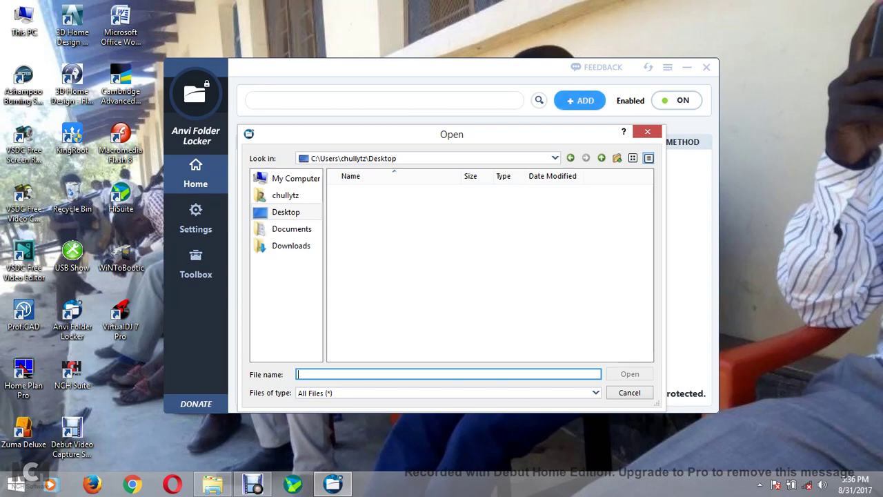
# Add the movie folder on drive F: to the protected list
pyautogui.click(295, 178)
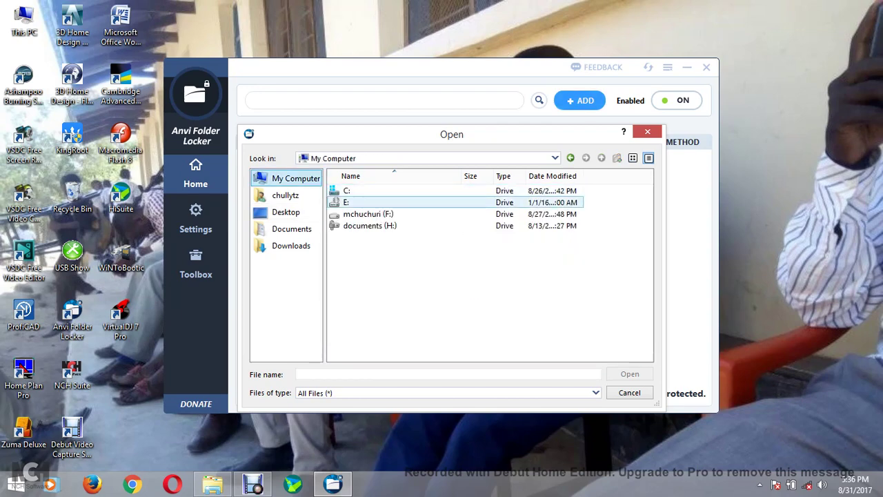
pyautogui.click(368, 214)
pyautogui.press('Return')
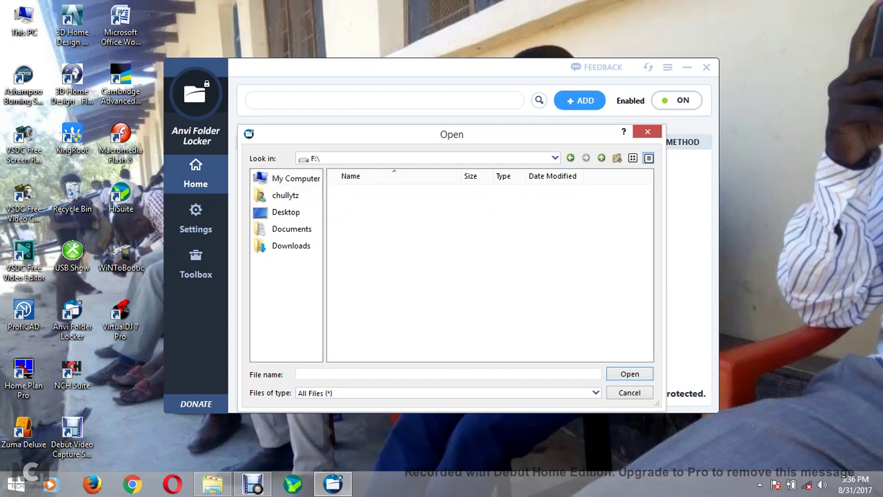
pyautogui.click(353, 191)
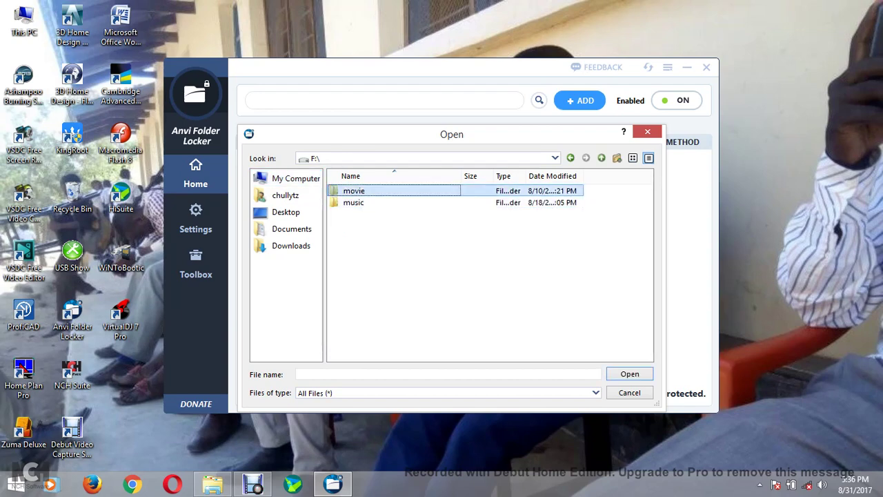
pyautogui.click(629, 373)
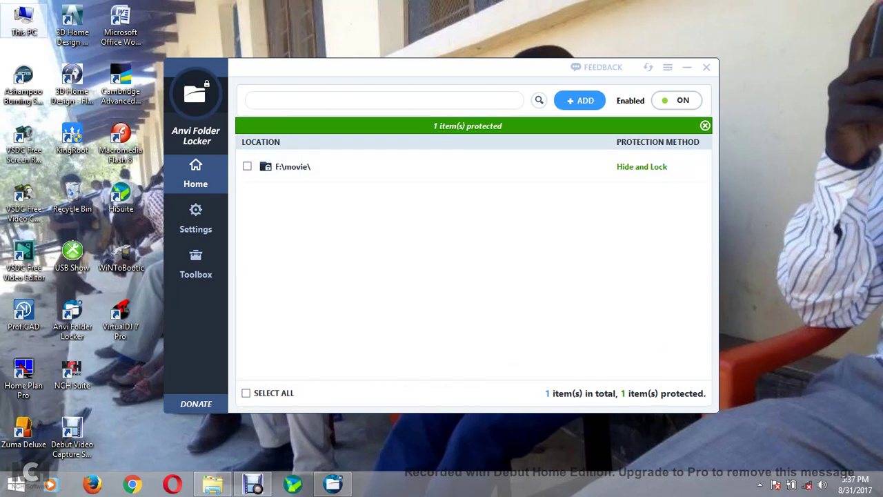
# Open drive F: from This PC to check its contents
pyautogui.doubleClick(23, 20)
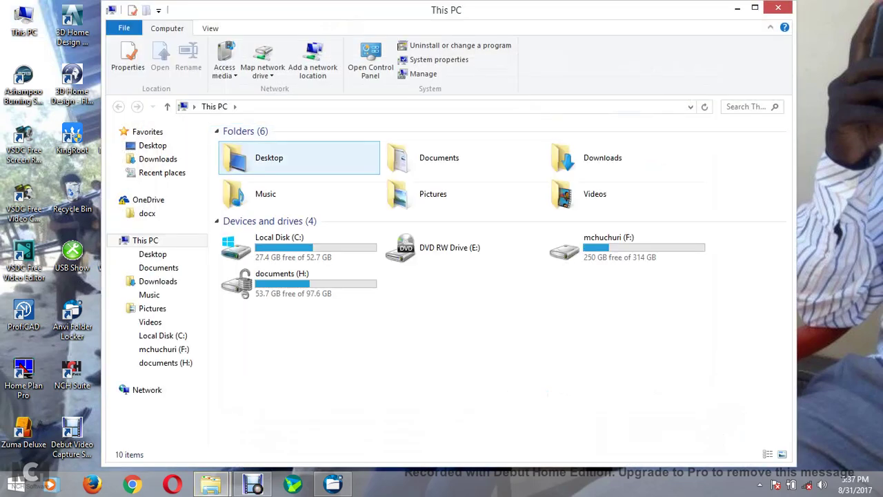
pyautogui.click(621, 247)
pyautogui.press('Return')
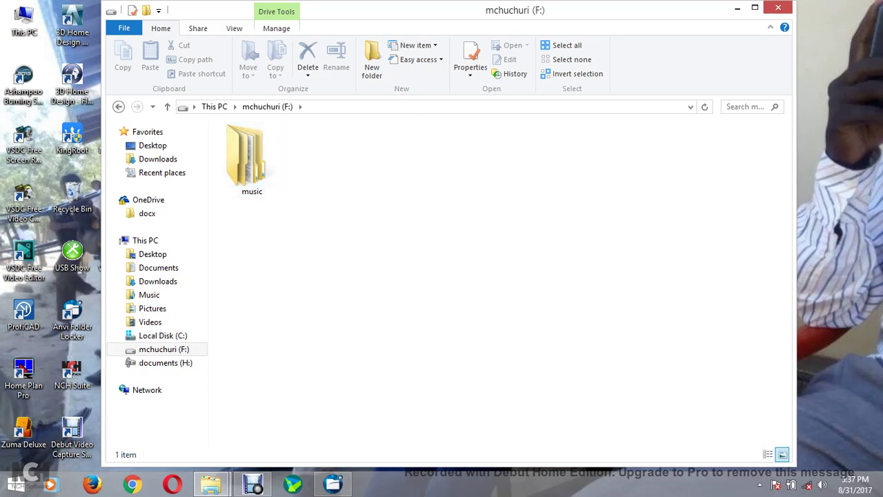
# Change the protection method for F:\movie\ from Hide and Lock to Lock
pyautogui.hotkey('alt', 'Tab')
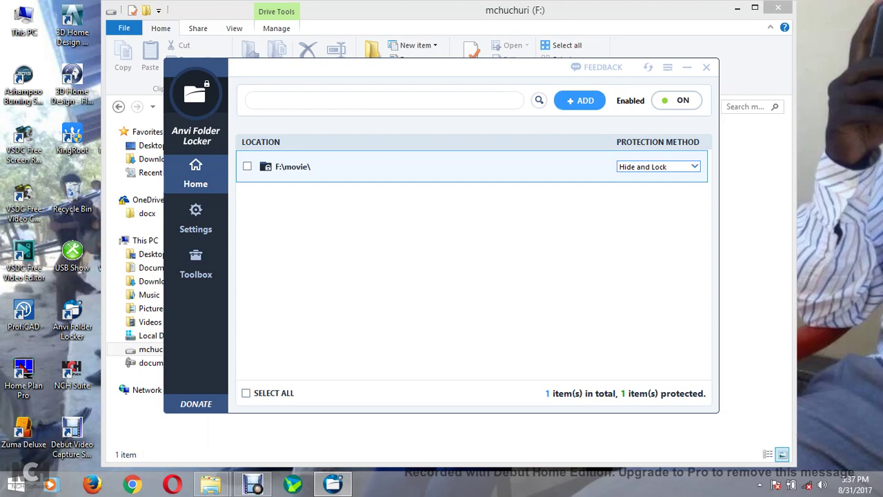
pyautogui.hotkey('alt', 'Down')
pyautogui.press('Up')
pyautogui.press('Up')
pyautogui.press('Return')
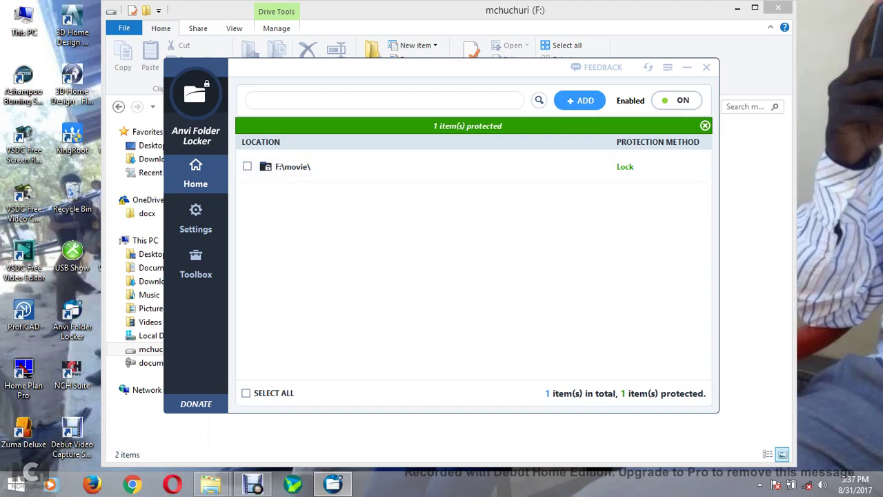
pyautogui.moveTo(210, 483)
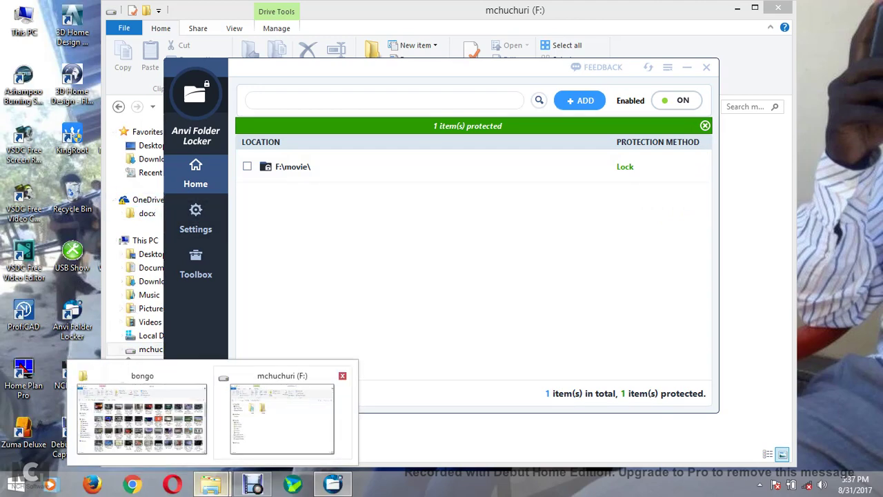
pyautogui.click(283, 421)
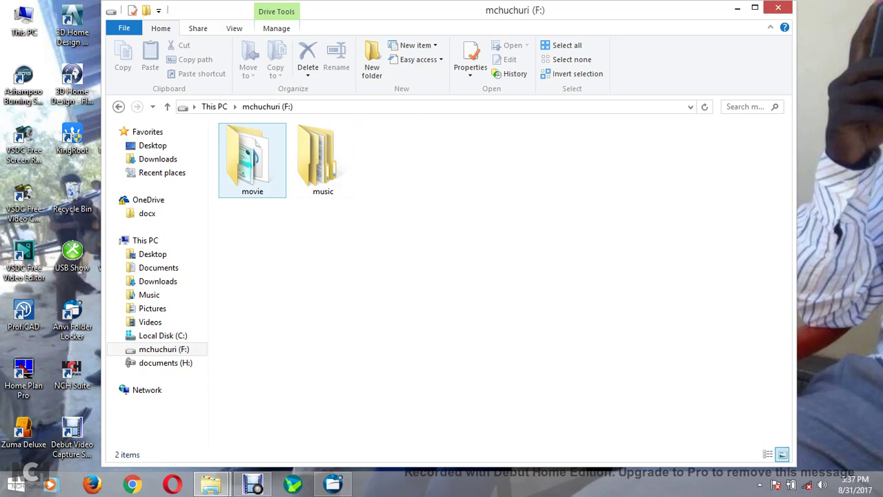
# Verify the locked movie folder refuses to open in Explorer, then close that window
pyautogui.doubleClick(252, 159)
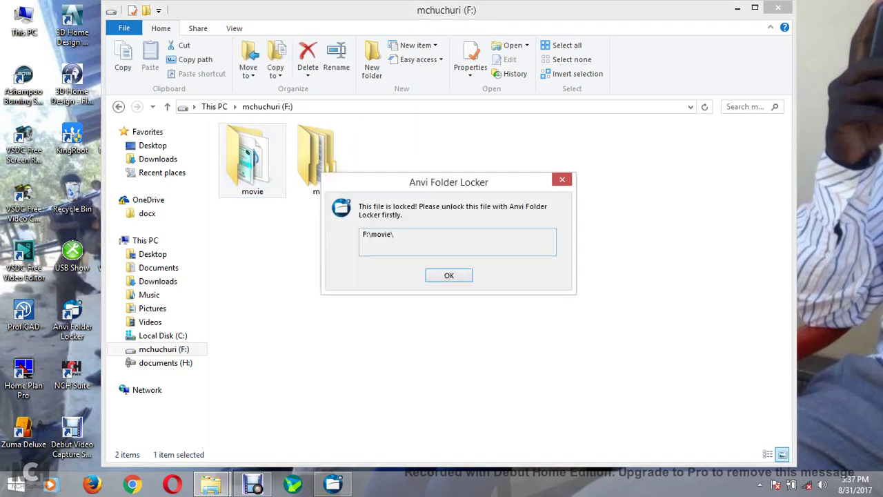
pyautogui.press('Return')
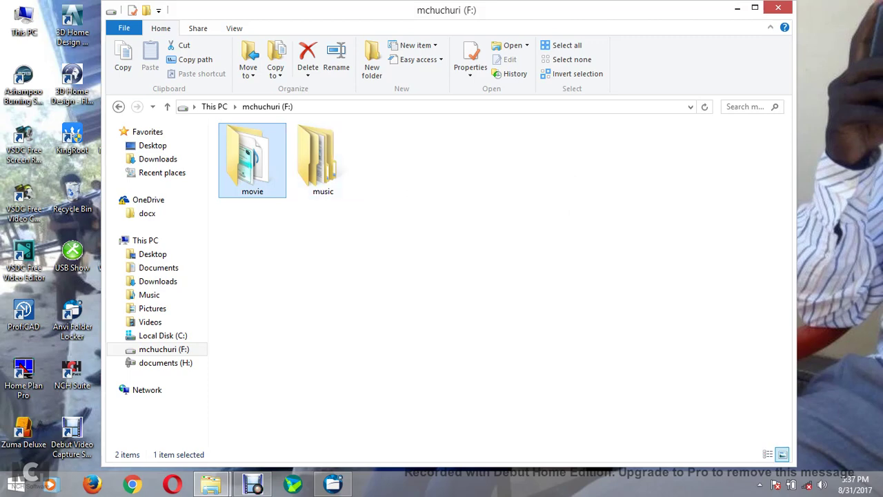
pyautogui.hotkey('alt', 'Tab')
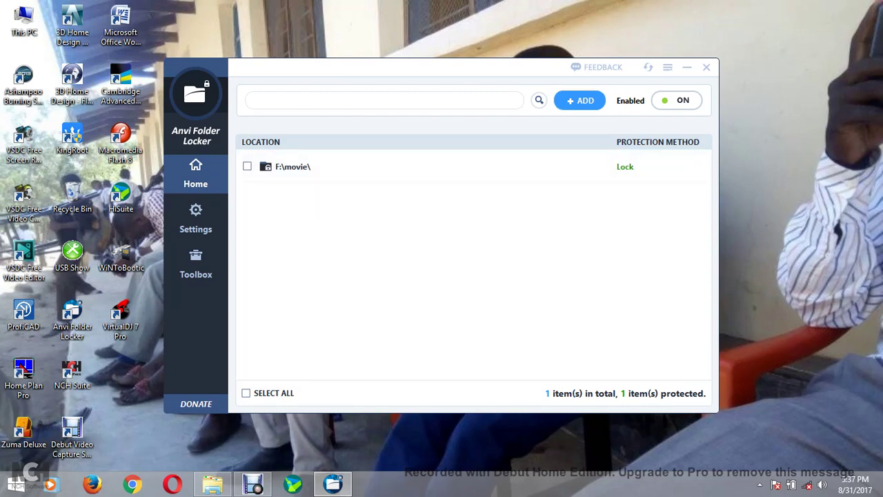
# Add the music folder on drive F: to the protected list as a second item
pyautogui.click(579, 100)
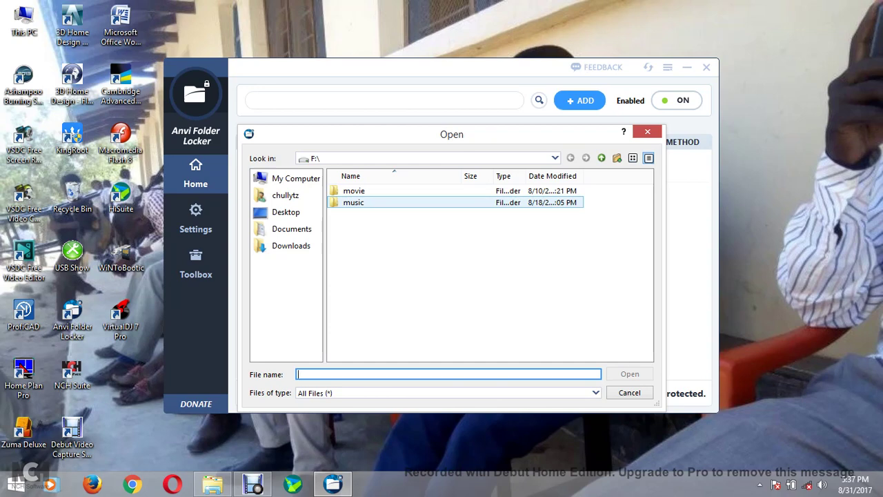
pyautogui.click(353, 202)
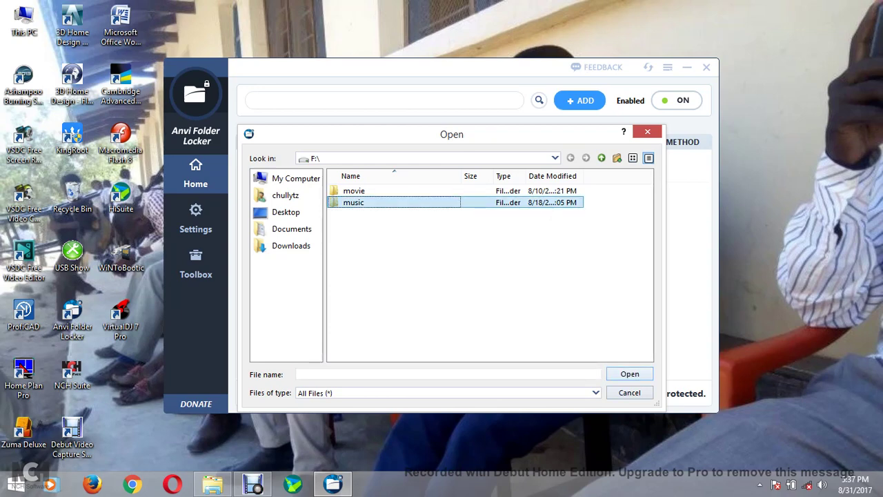
pyautogui.press('Return')
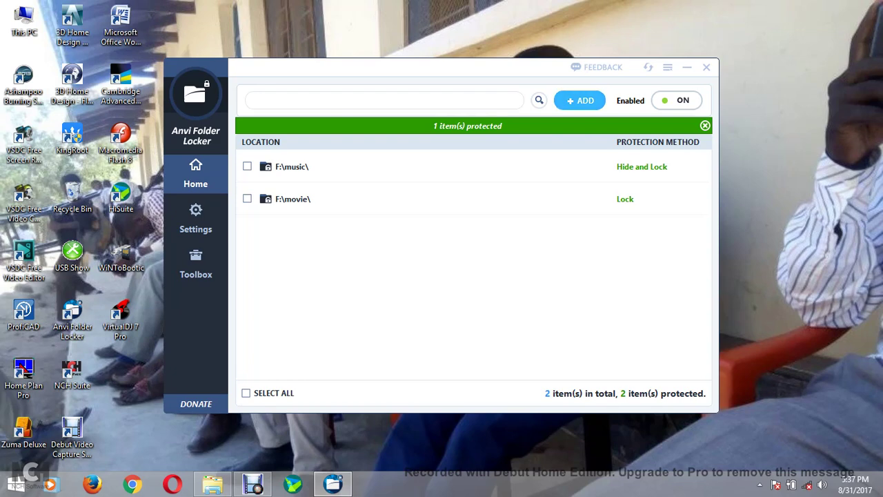
pyautogui.click(579, 100)
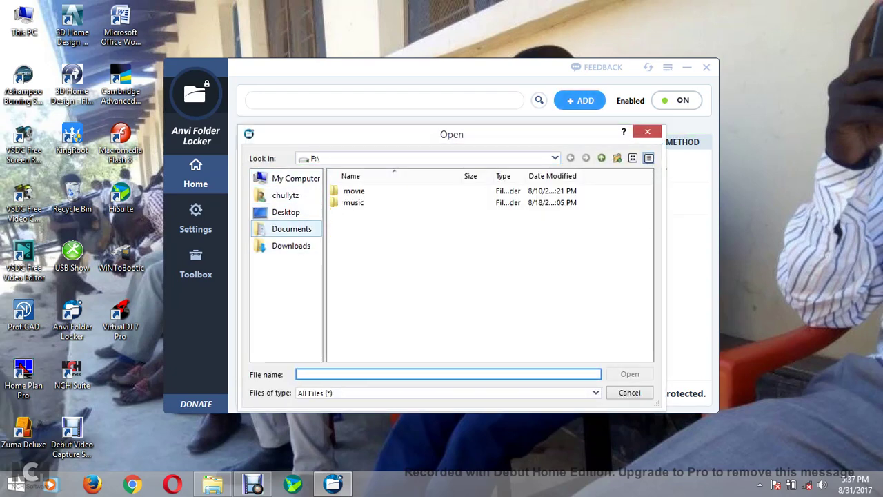
pyautogui.click(291, 228)
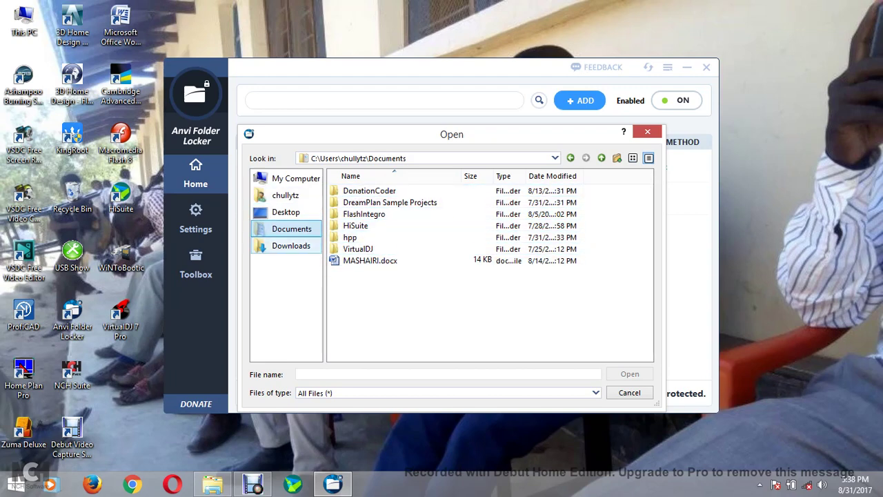
pyautogui.click(290, 246)
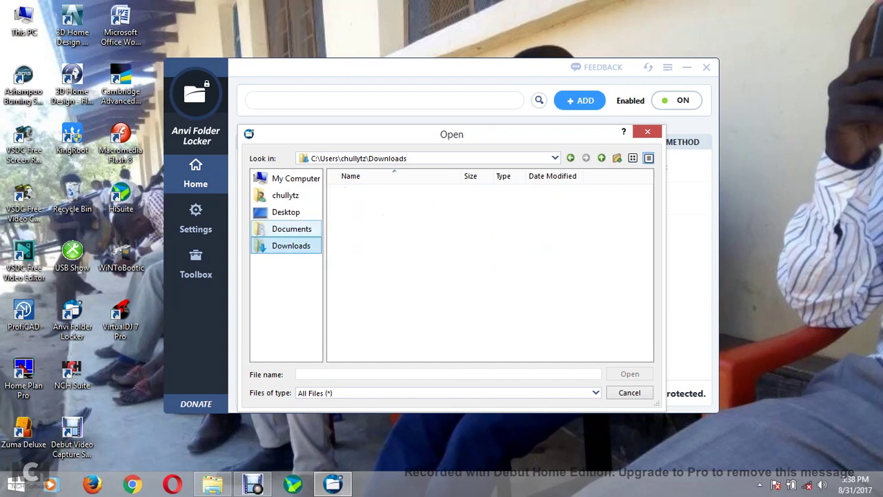
pyautogui.click(291, 229)
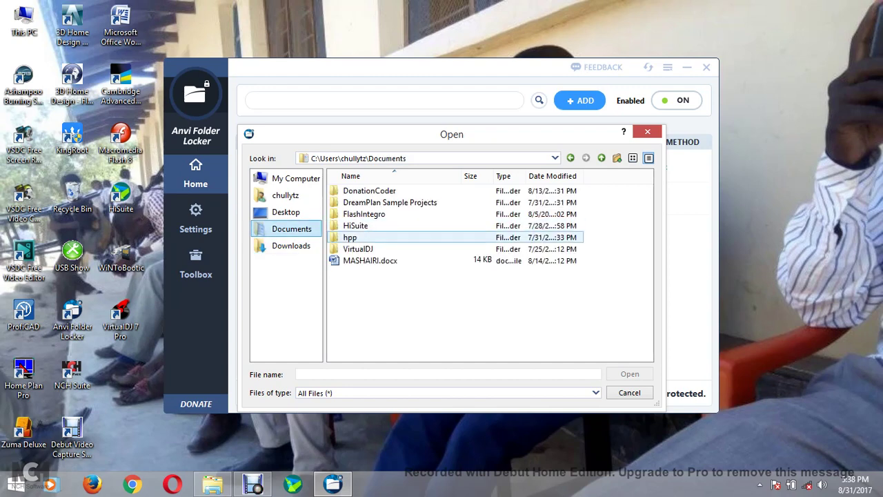
pyautogui.click(370, 260)
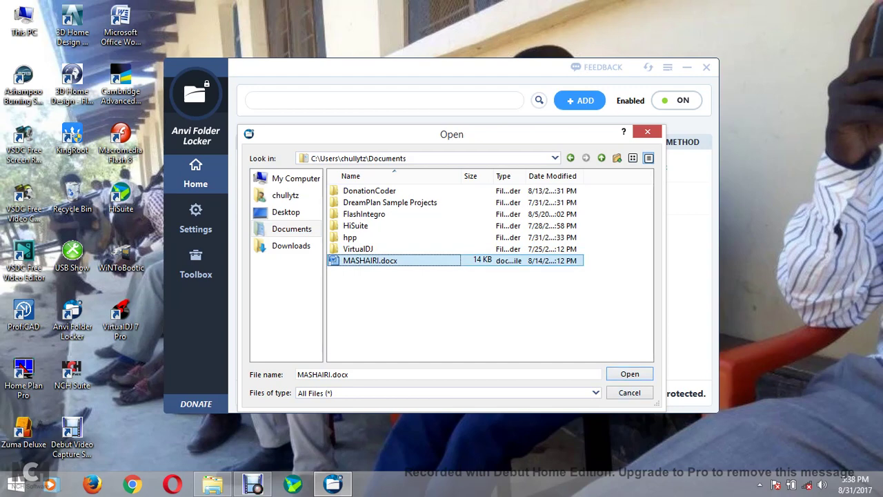
pyautogui.click(647, 131)
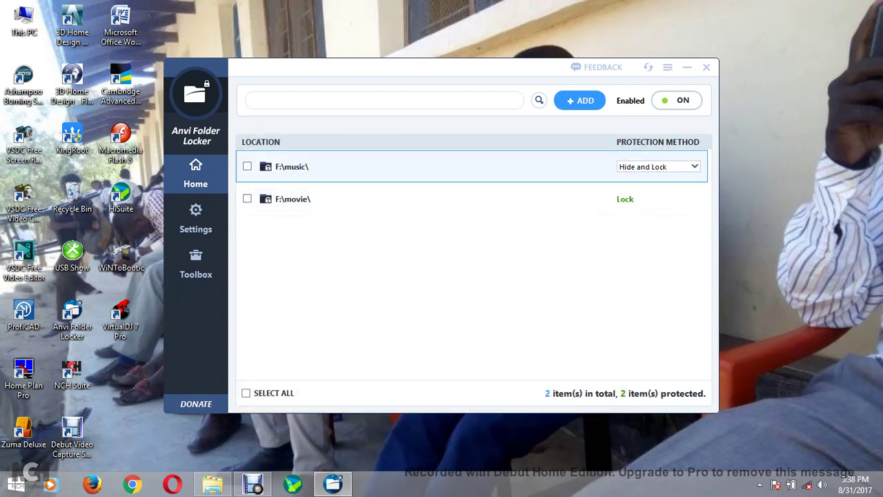
pyautogui.click(449, 199)
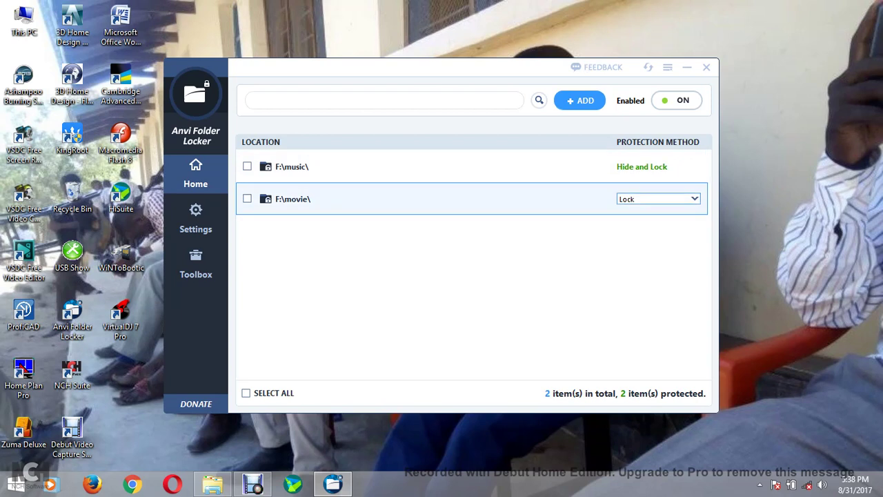
pyautogui.click(449, 167)
pyautogui.click(658, 166)
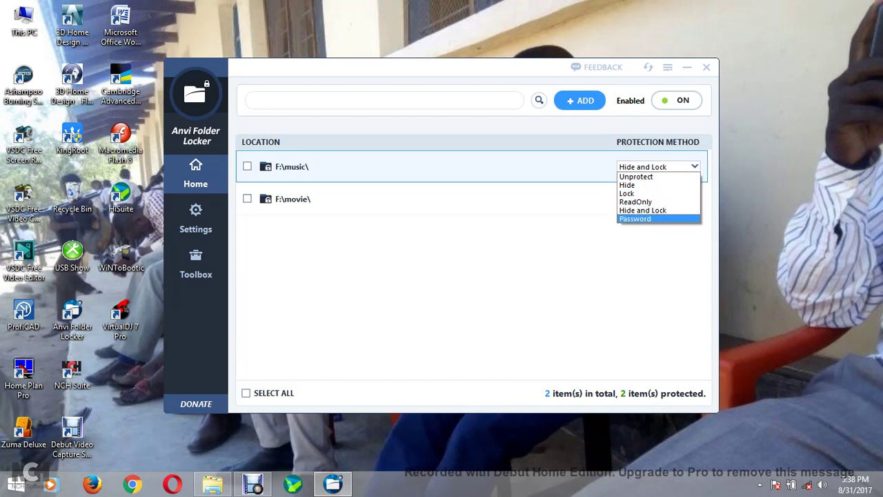
pyautogui.press('Return')
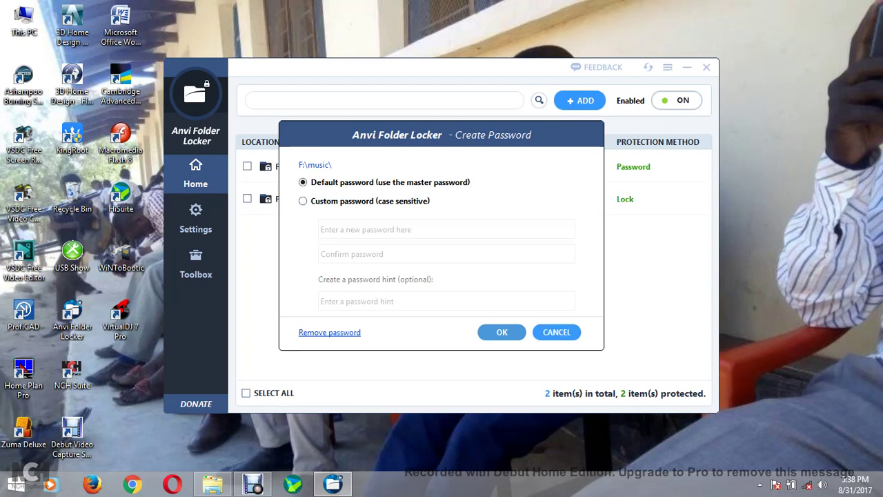
pyautogui.click(556, 332)
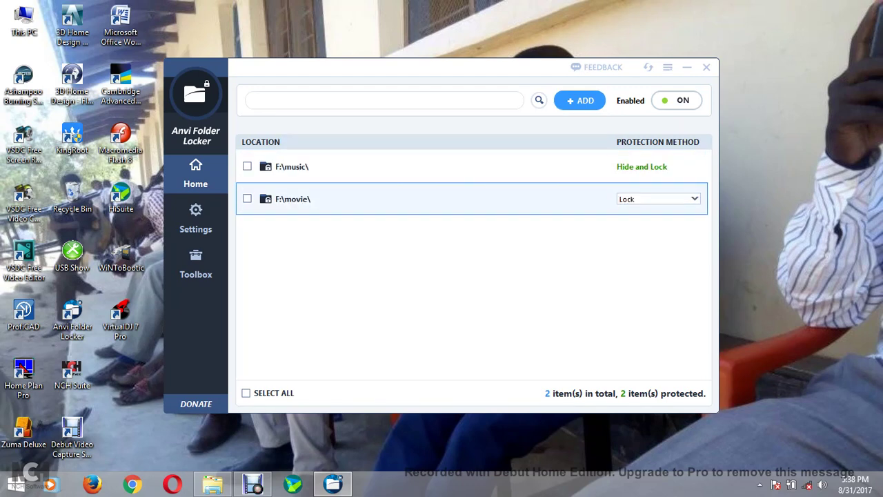
# Switch both F:\movie\ and F:\music\ to Unprotect
pyautogui.click(658, 199)
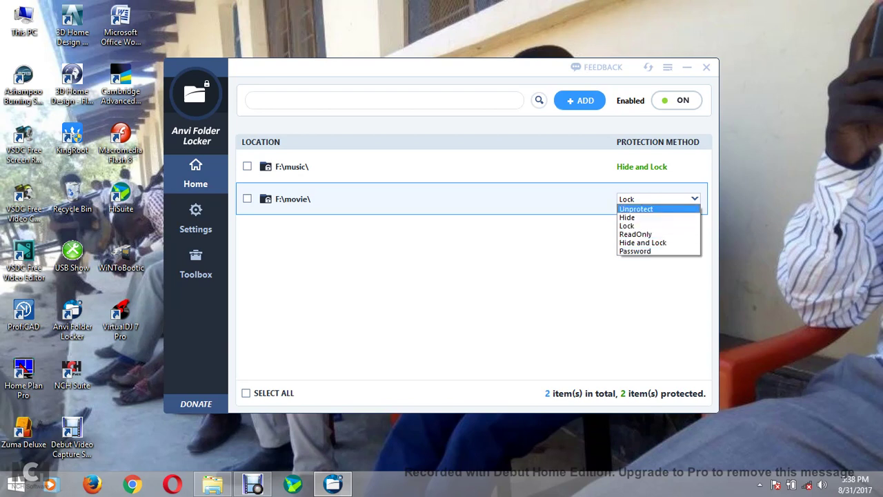
pyautogui.click(636, 208)
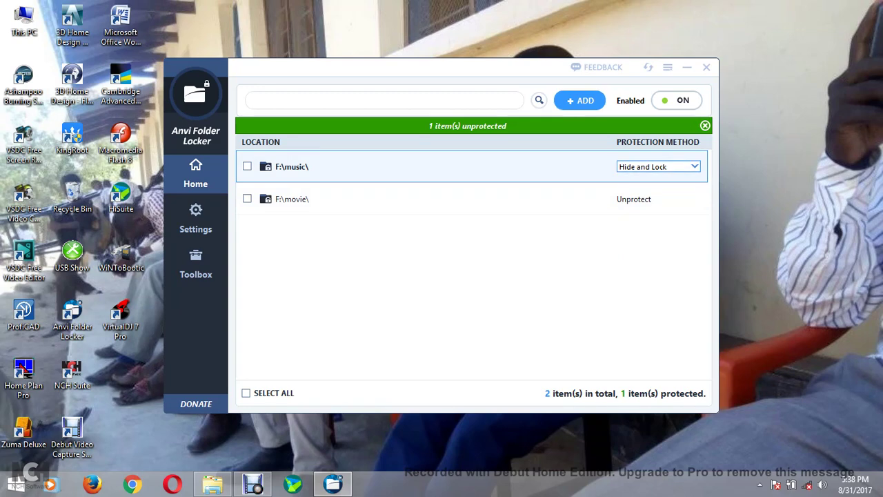
pyautogui.click(658, 166)
pyautogui.click(635, 177)
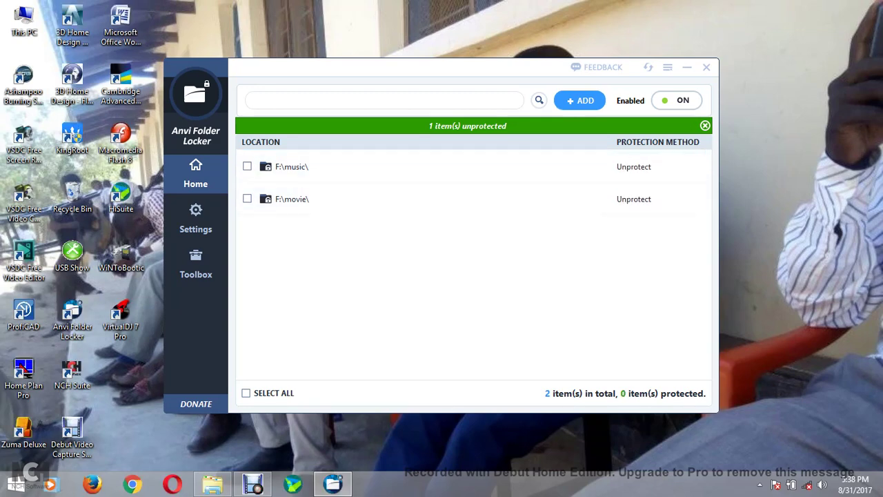
# Open F:\movie in Explorer to confirm it is accessible, then return to Anvi Folder Locker
pyautogui.click(211, 483)
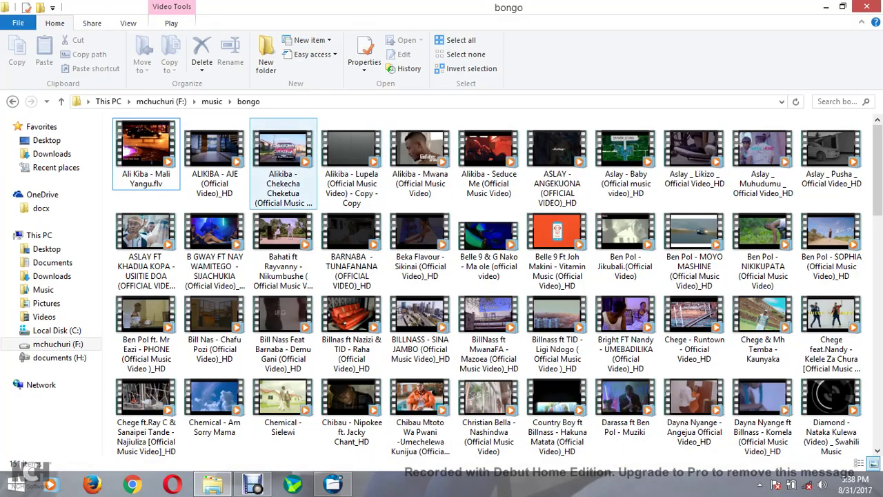
pyautogui.click(12, 101)
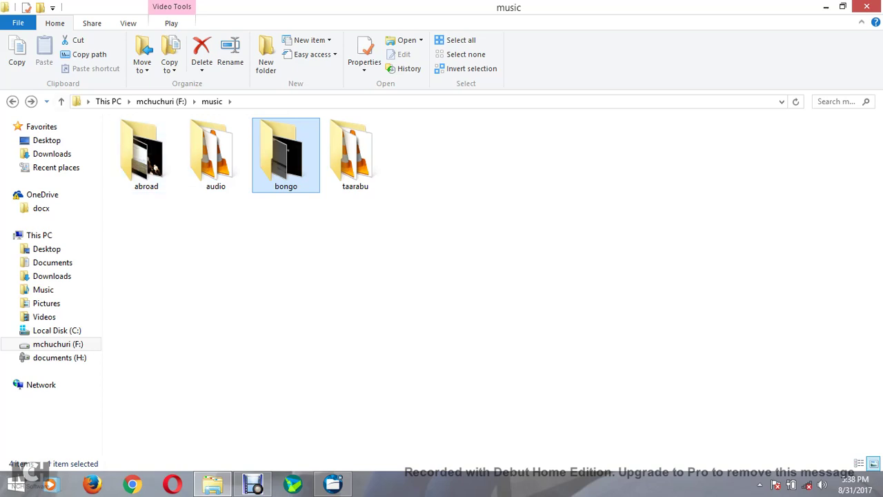
pyautogui.click(12, 102)
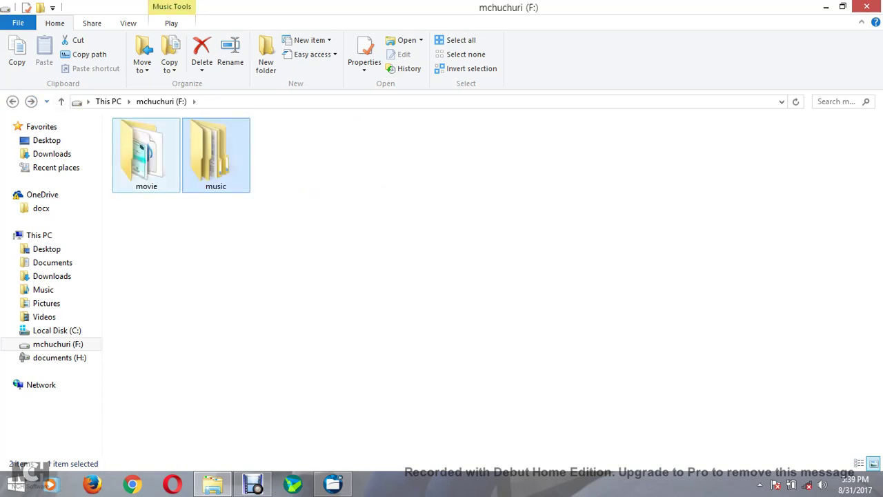
pyautogui.click(146, 153)
pyautogui.doubleClick(146, 153)
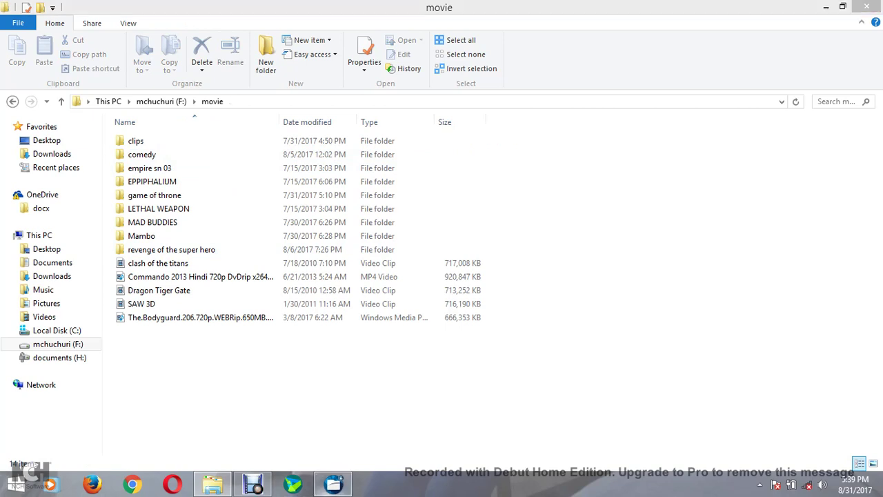
pyautogui.click(333, 483)
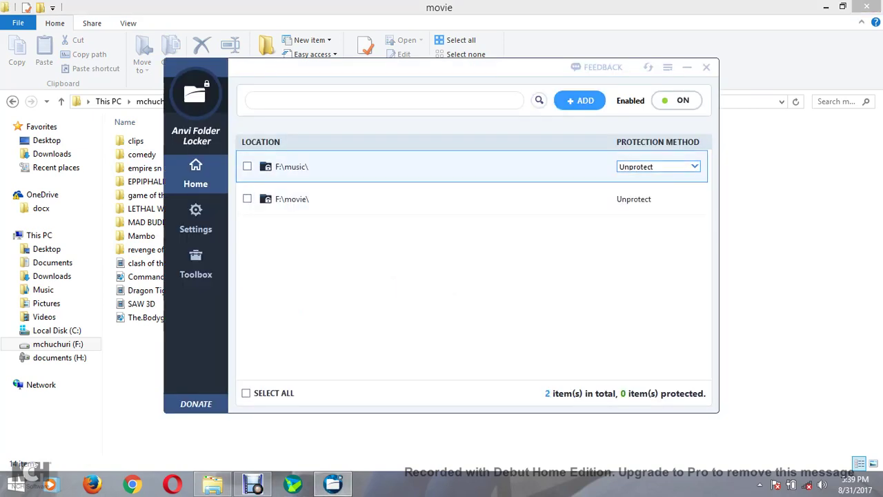
# Change the protection method of both F:\music\ and F:\movie\ to Lock
pyautogui.click(658, 166)
pyautogui.click(634, 185)
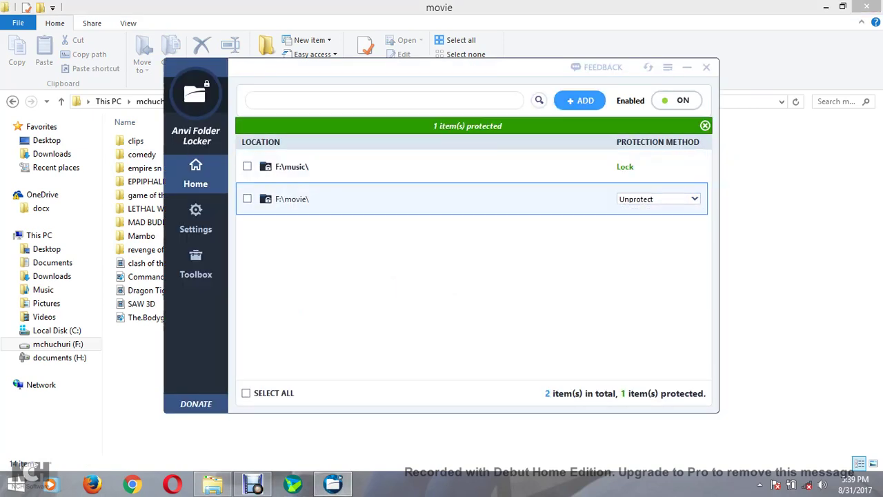
pyautogui.click(658, 199)
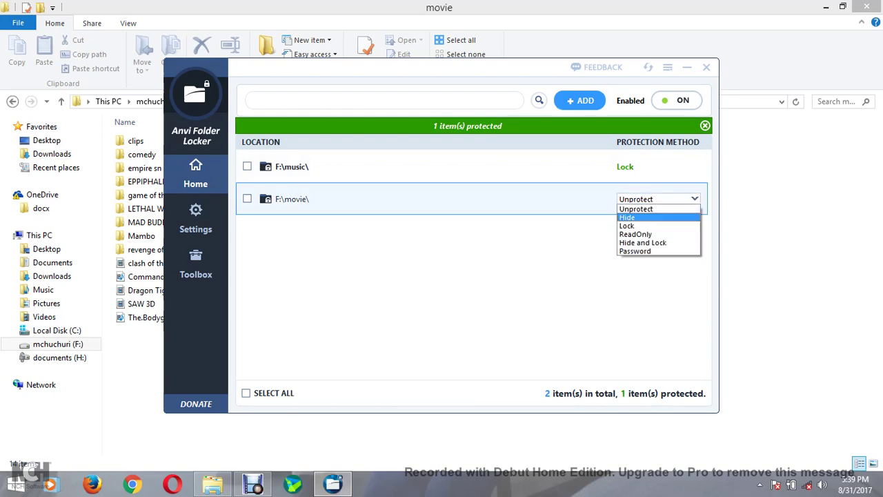
pyautogui.click(627, 226)
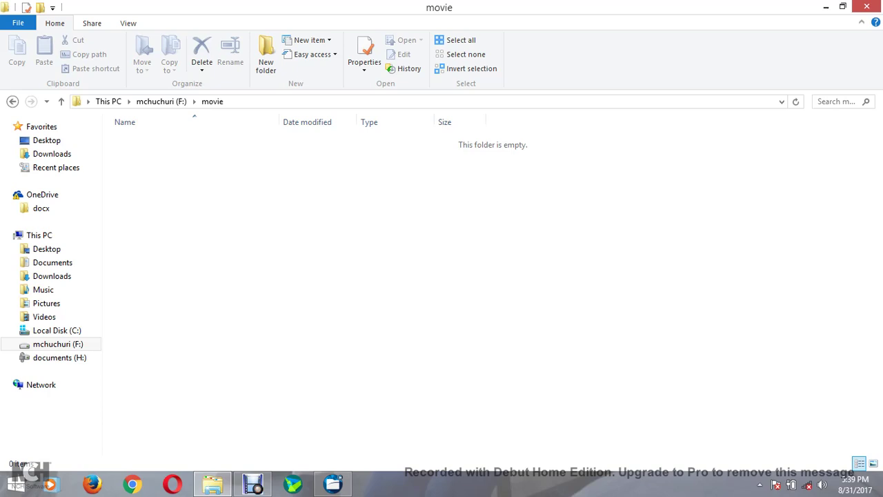
# Go up to the F: drive in Explorer and confirm the music folder is refused as locked
pyautogui.press('BackSpace')
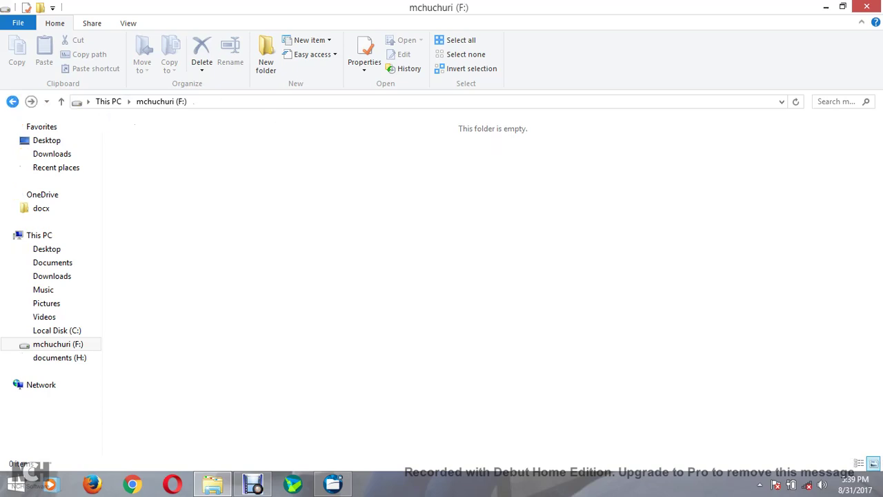
pyautogui.press('BackSpace')
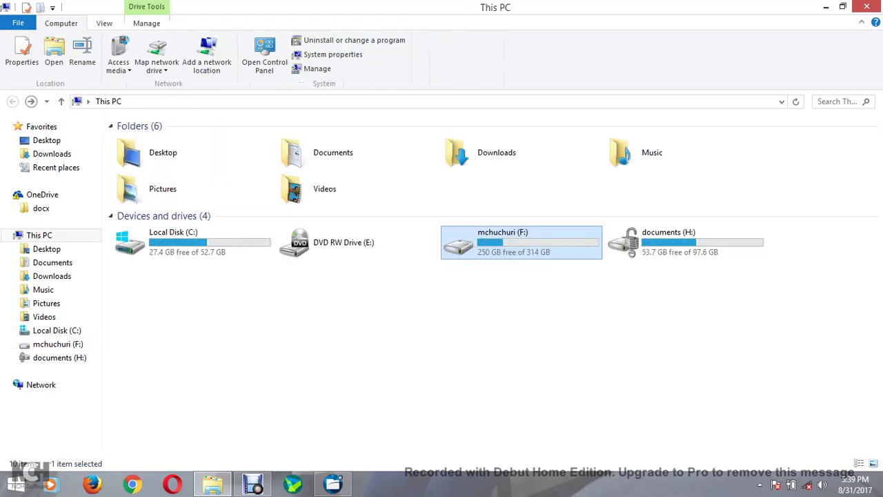
pyautogui.press('Return')
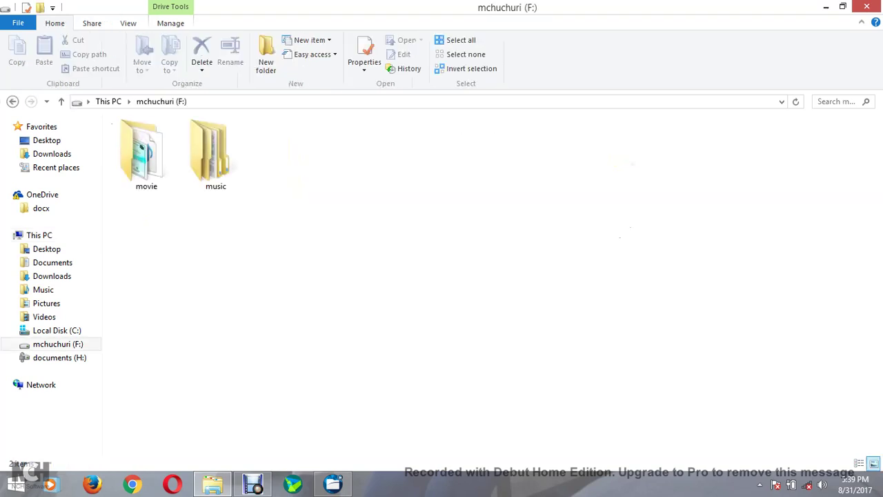
pyautogui.click(215, 155)
pyautogui.press('Return')
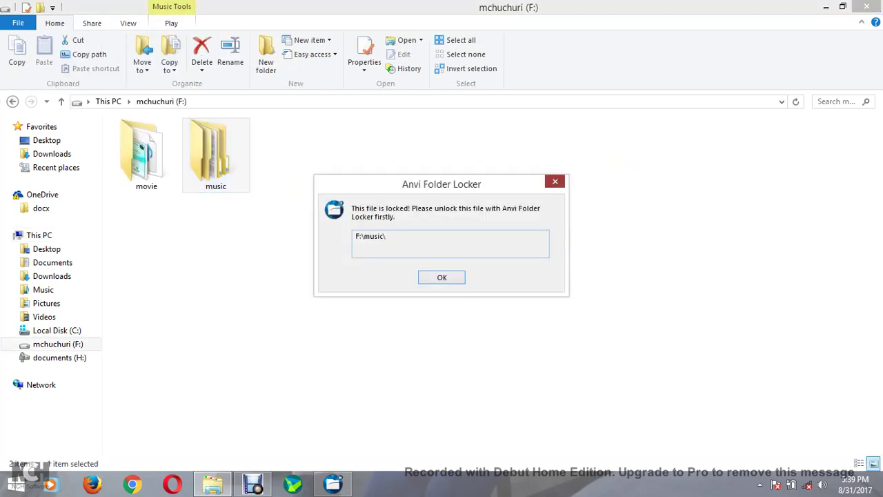
pyautogui.press('Return')
# Confirm the movie folder is also refused as locked, then close Explorer
pyautogui.press('Left')
pyautogui.press('Return')
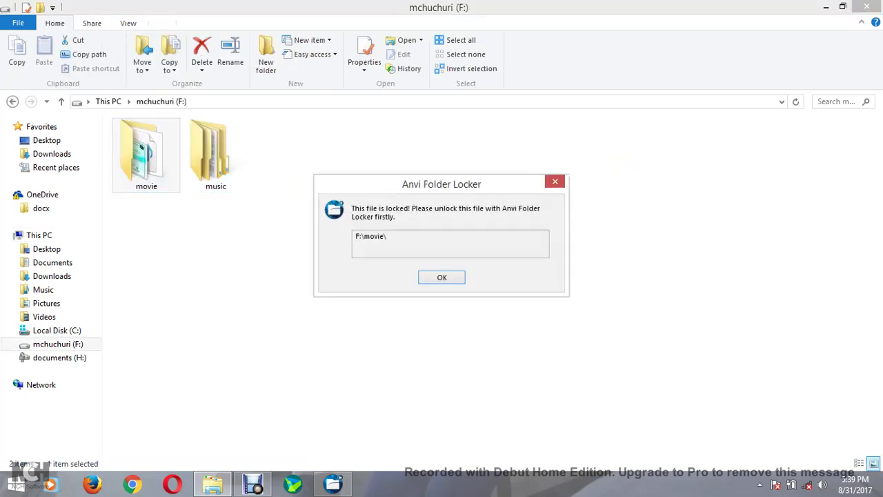
pyautogui.press('Return')
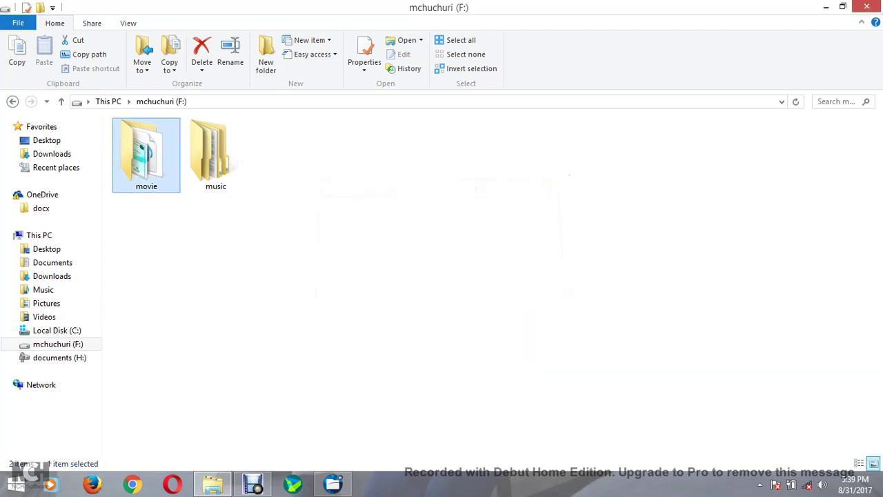
pyautogui.click(867, 7)
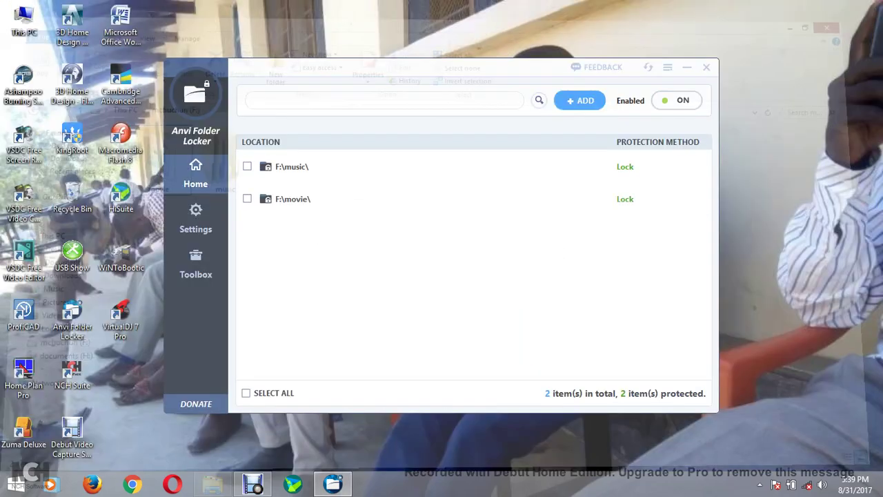